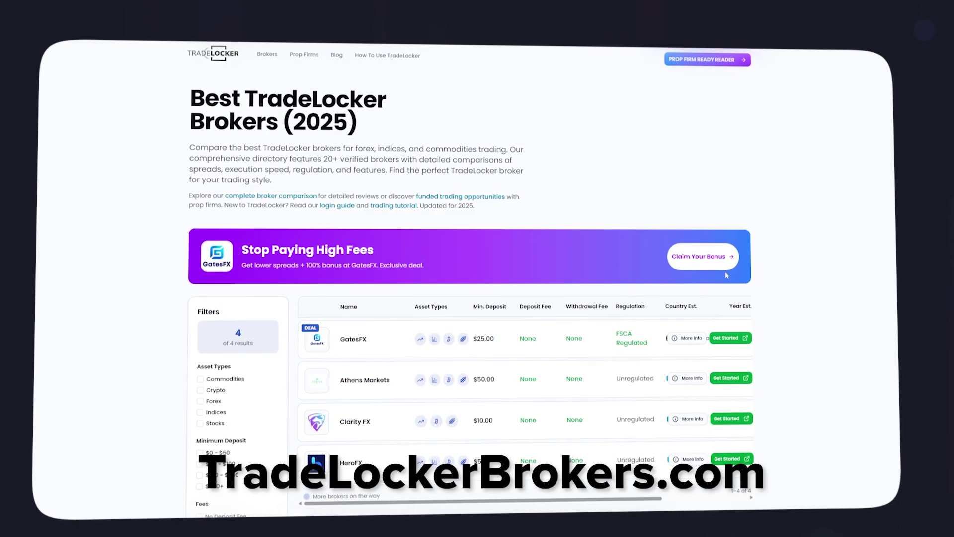
Pick TradeLocker from the Account Category dropdown in the client portal
scroll(726, 271, "down", 2)
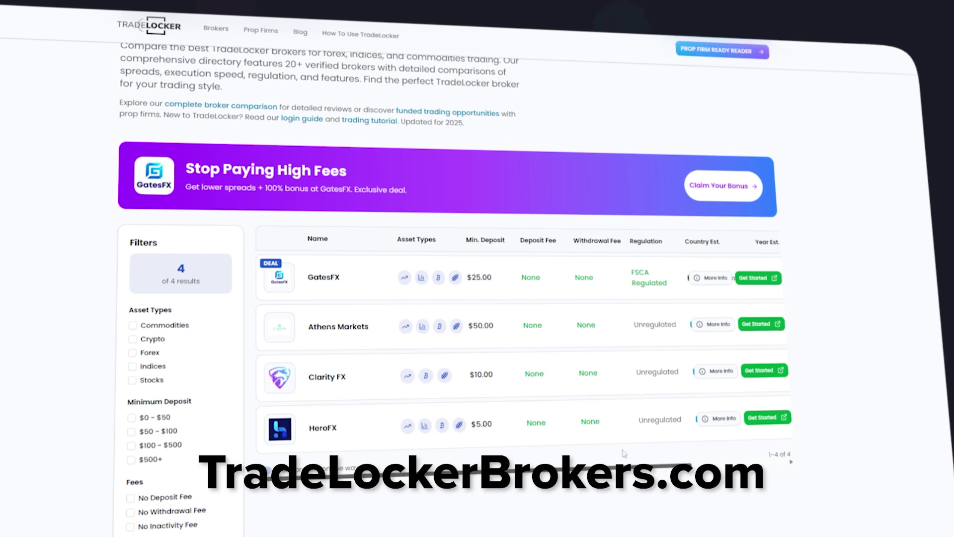
scroll(623, 453, "right", 5)
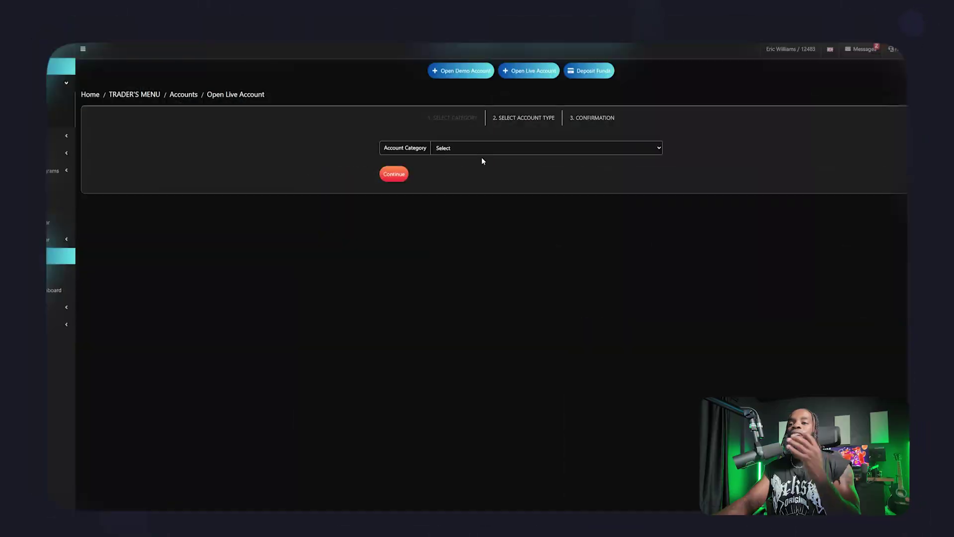
left_click(478, 152)
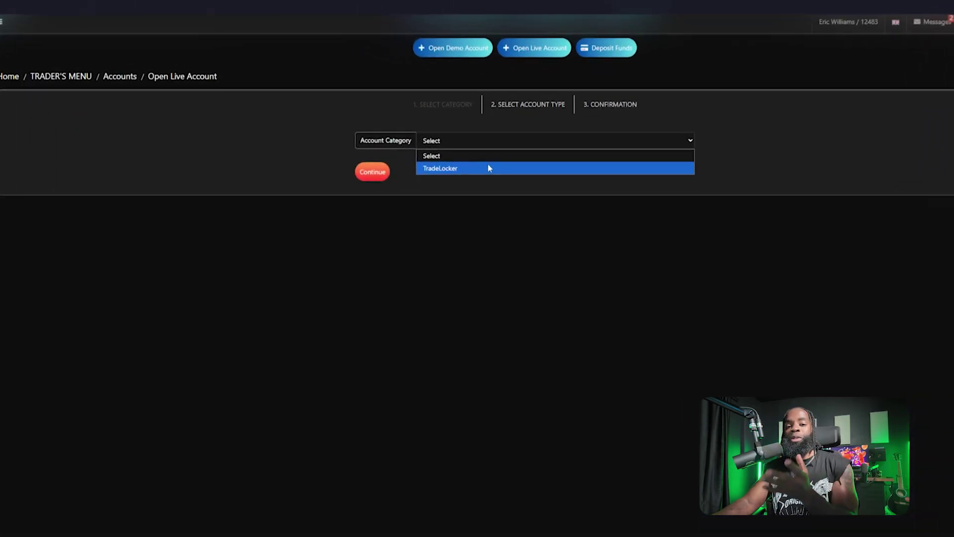
left_click(488, 168)
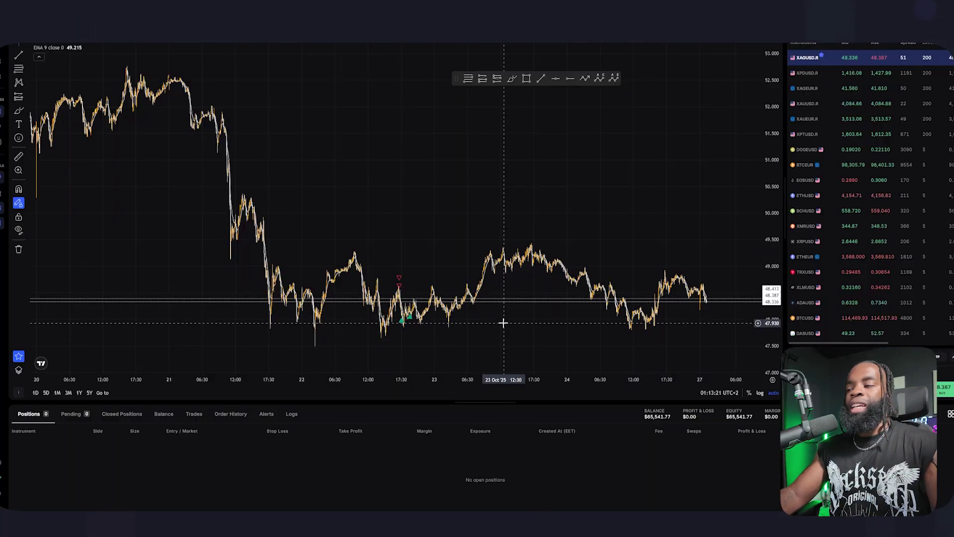
Raise the splitter between the chart and the Positions panel to enlarge the account panel
left_click_drag(484, 403, 476, 288)
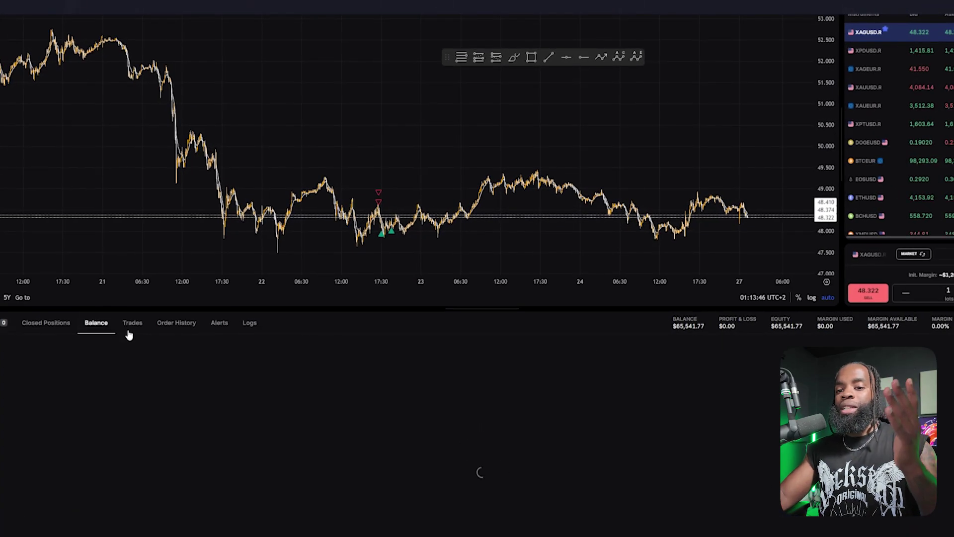
Cycle through the Alerts, Logs, Balance, Trades and Order History tabs, ending on Alerts
left_click(220, 323)
left_click(249, 323)
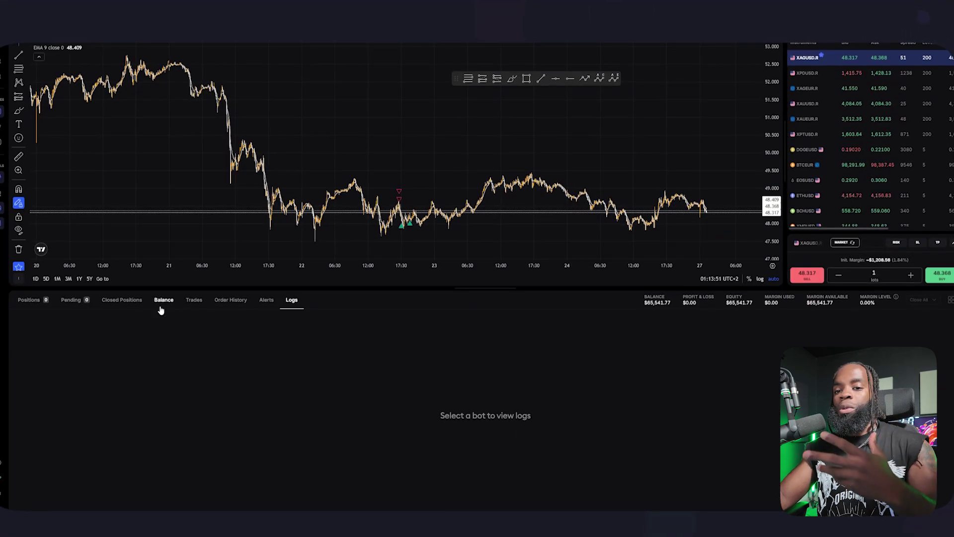
left_click(139, 312)
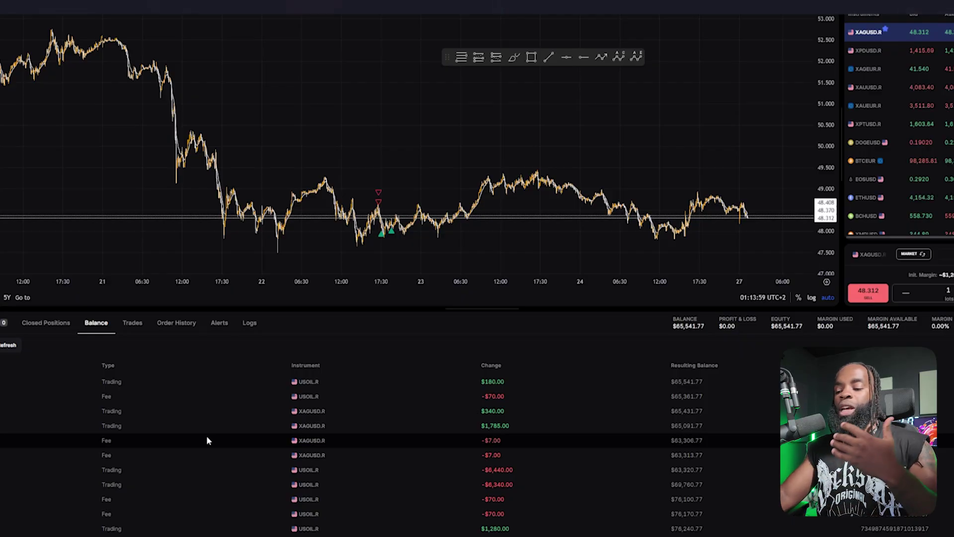
left_click(132, 323)
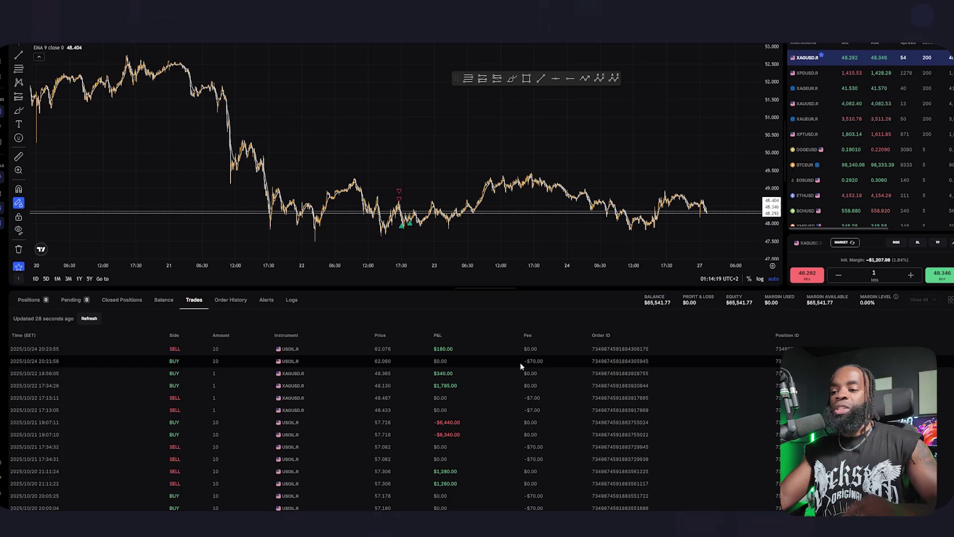
left_click(232, 300)
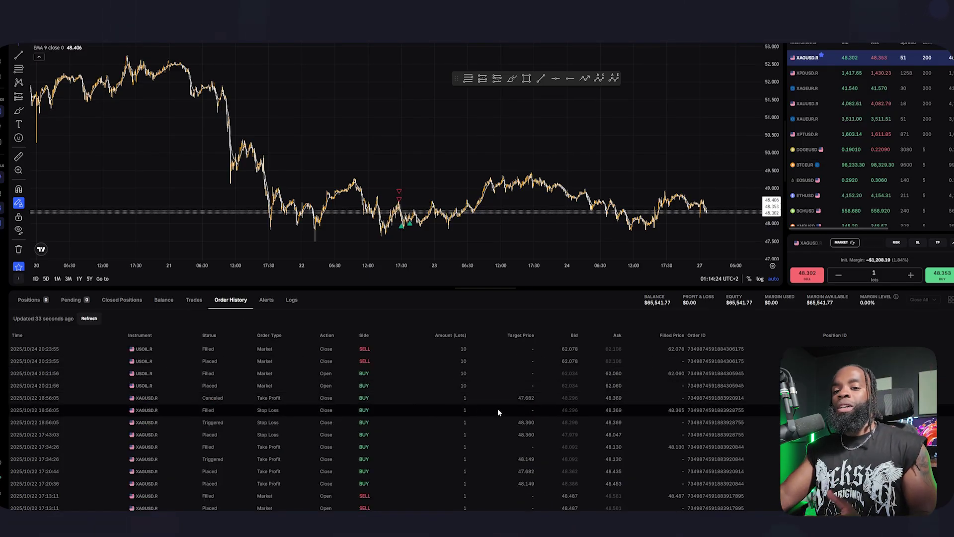
left_click(267, 300)
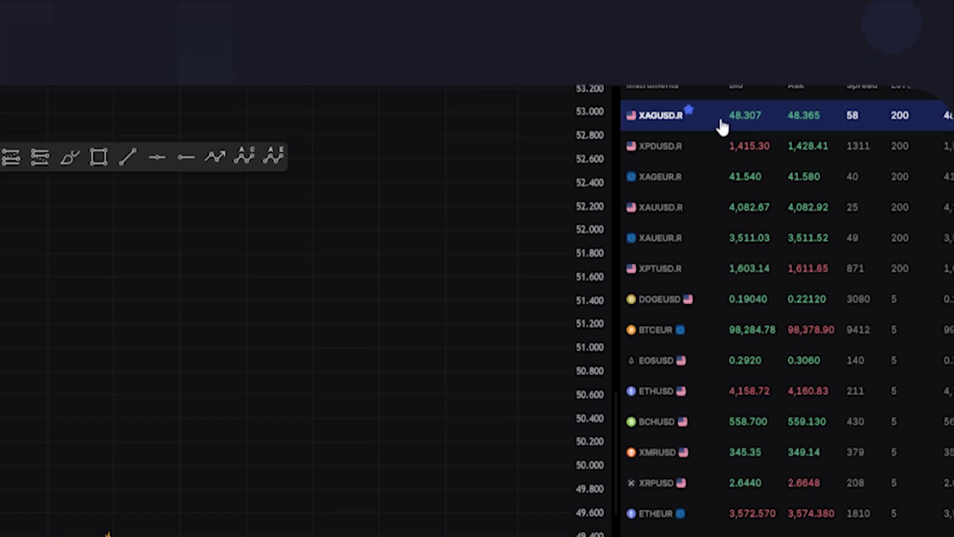
Open and then dismiss the XAGUSD.R context menu in the Markets panel
right_click(739, 121)
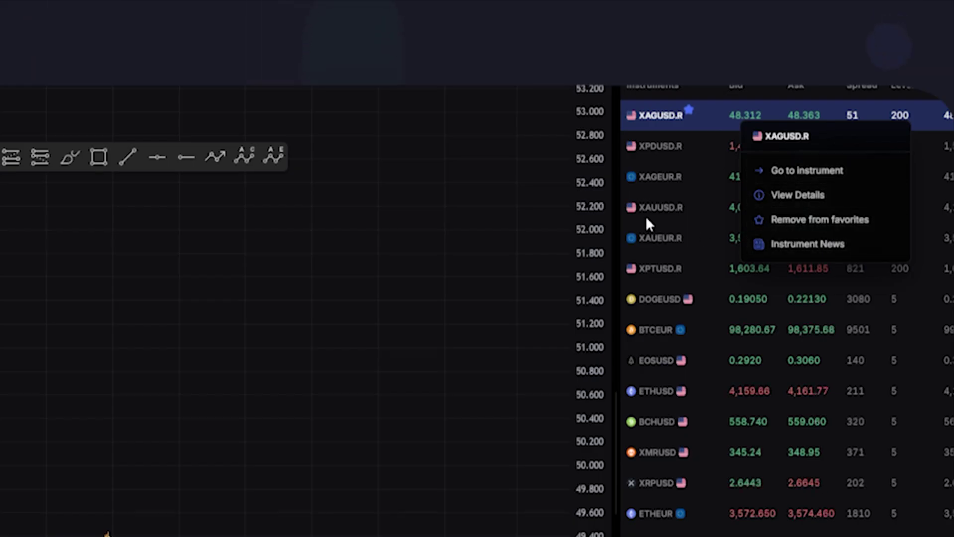
left_click(616, 144)
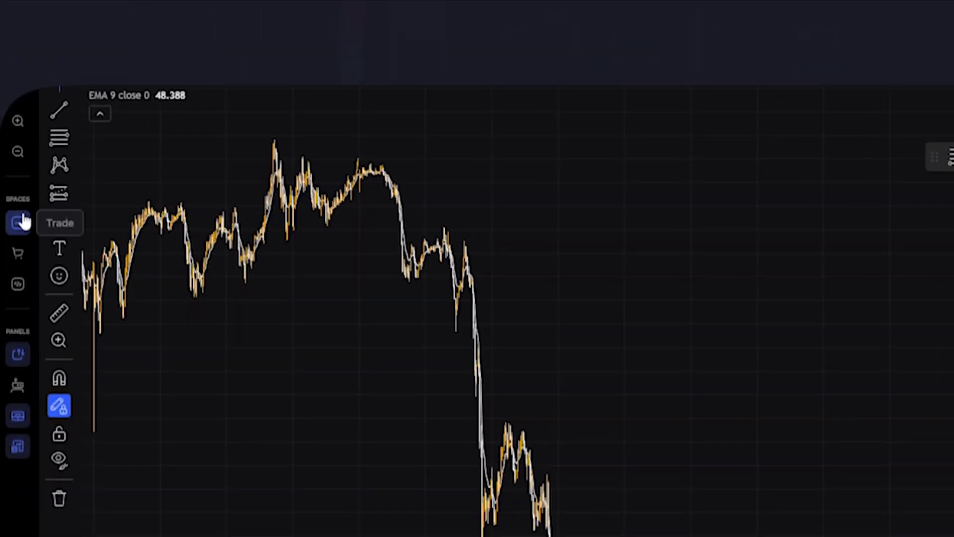
left_click(20, 223)
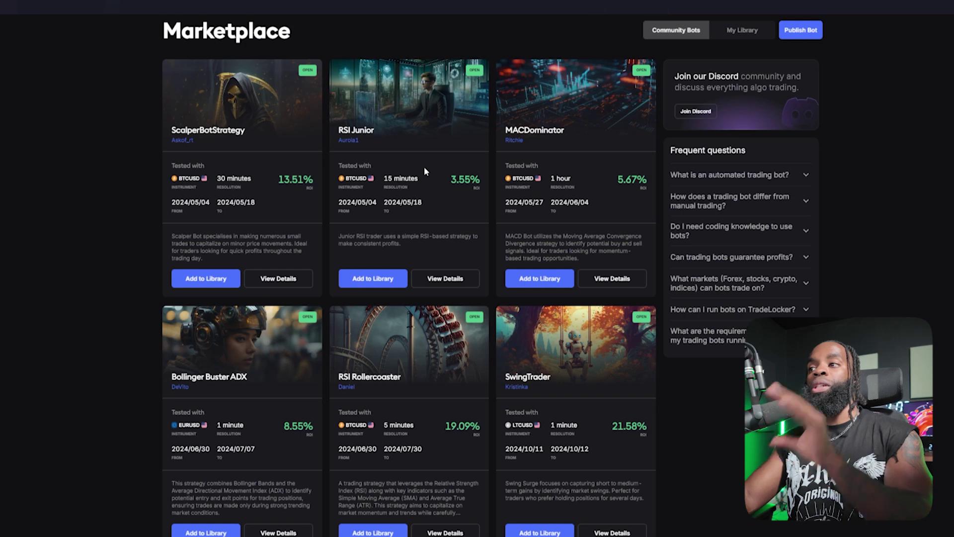
left_click(802, 36)
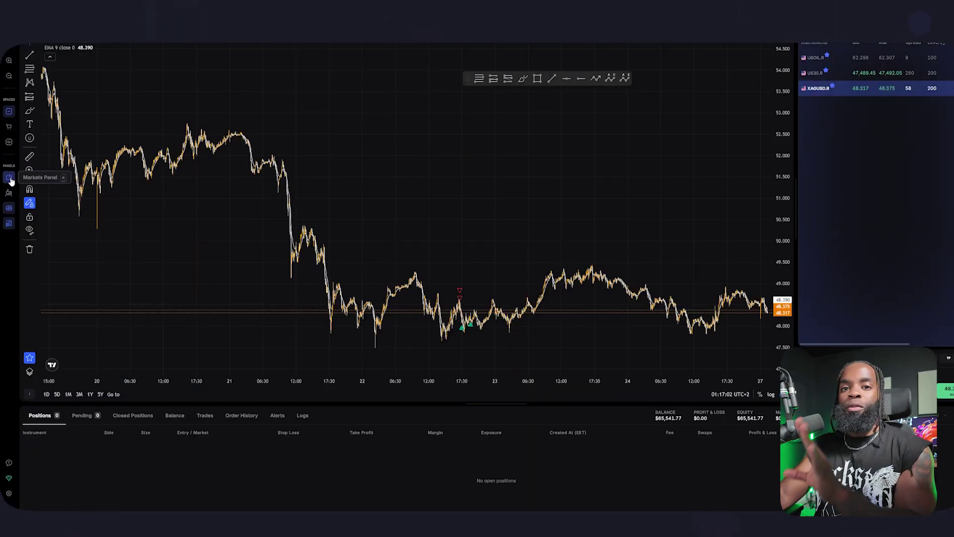
Hide the Markets panel and float the XAGUSD.R order ticket over the chart's upper middle
left_click(10, 178)
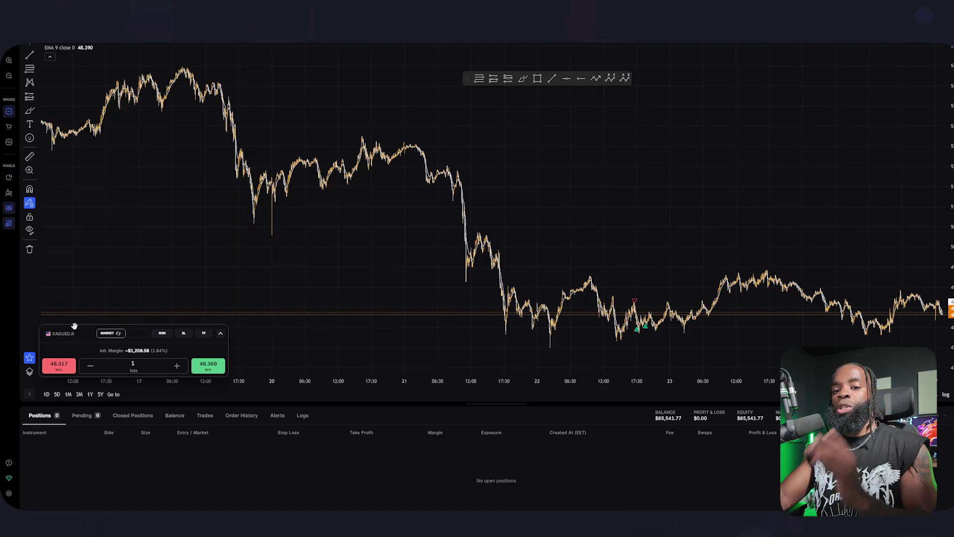
left_click_drag(80, 336, 668, 145)
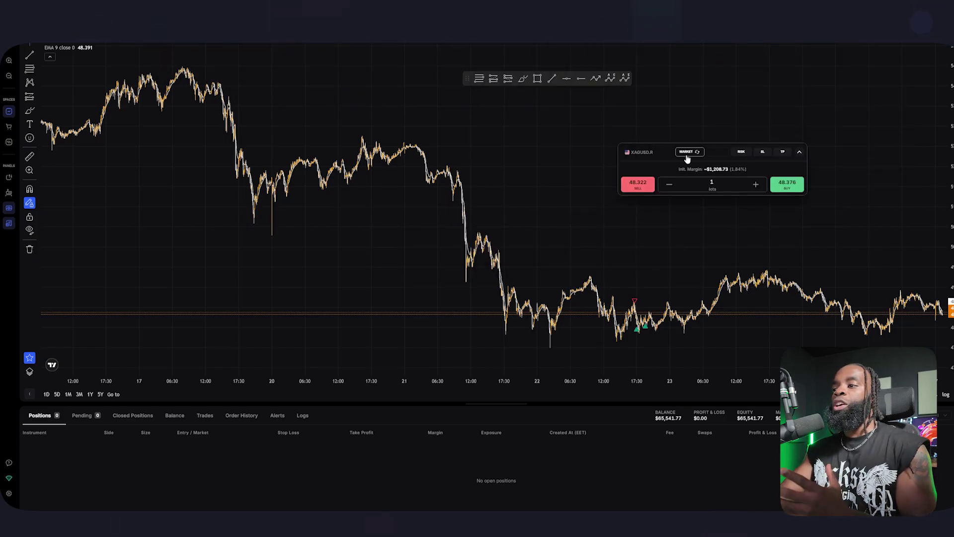
left_click_drag(721, 152, 699, 145)
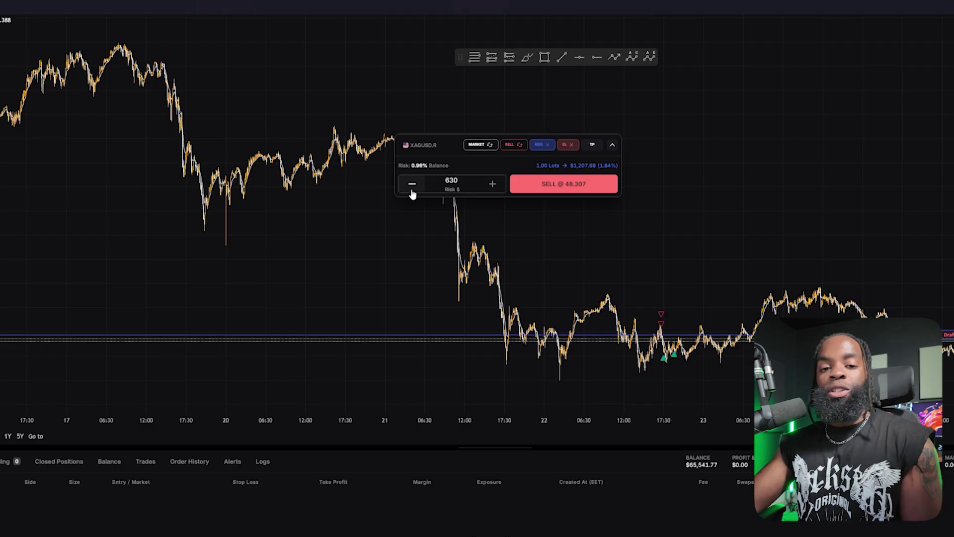
Enter a risk amount of $400, then replace it with $1,000
type("400")
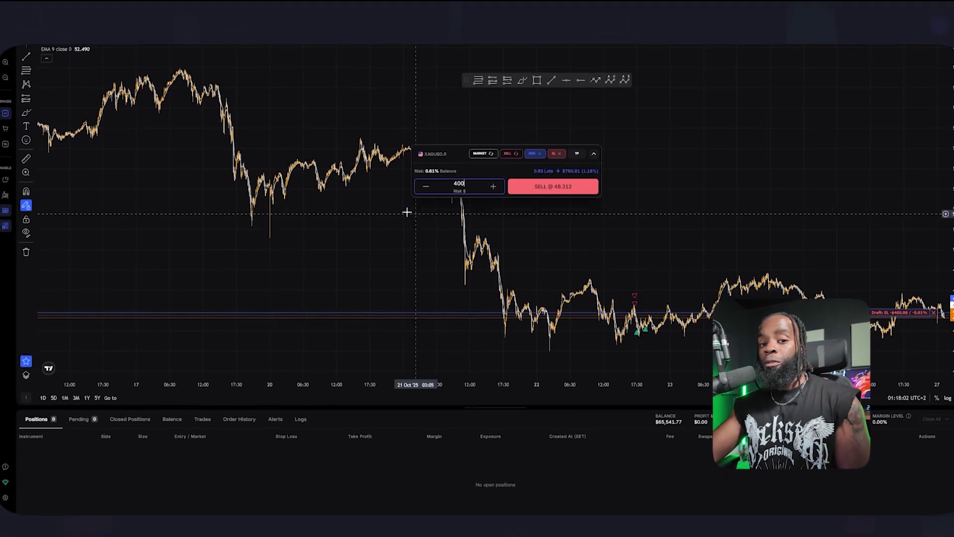
double_click(478, 183)
type("1000")
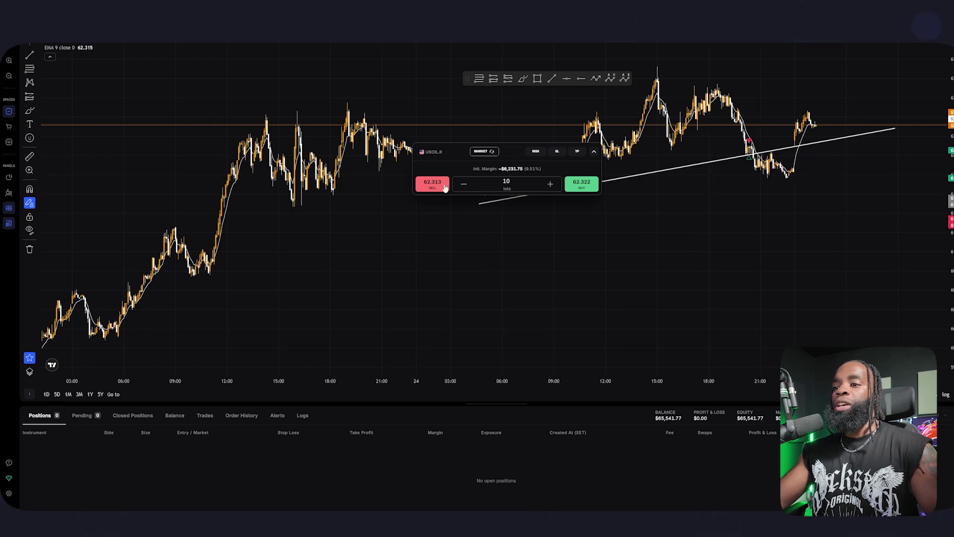
Show the Markets list and buy 0.01 lots of USOIL.R from the order ticket
left_click_drag(437, 150, 398, 153)
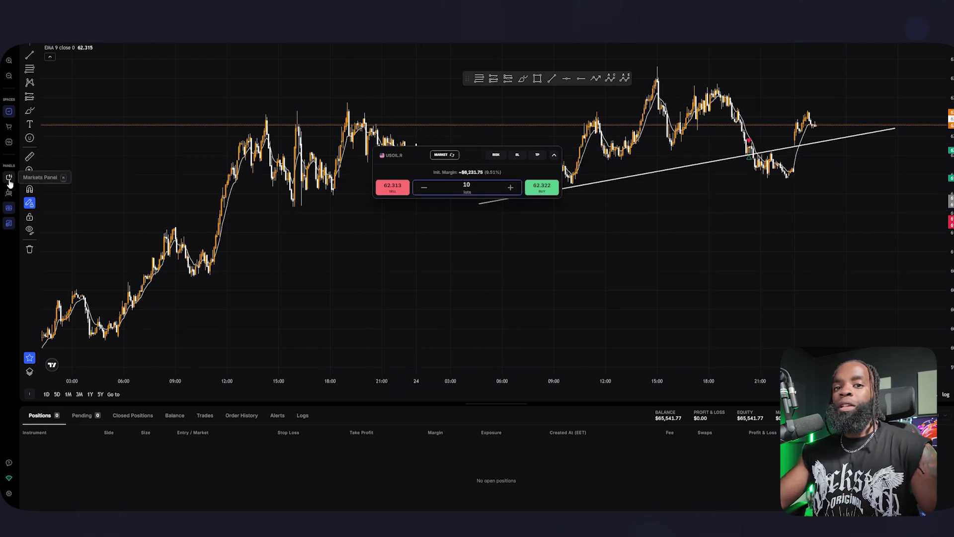
left_click(9, 181)
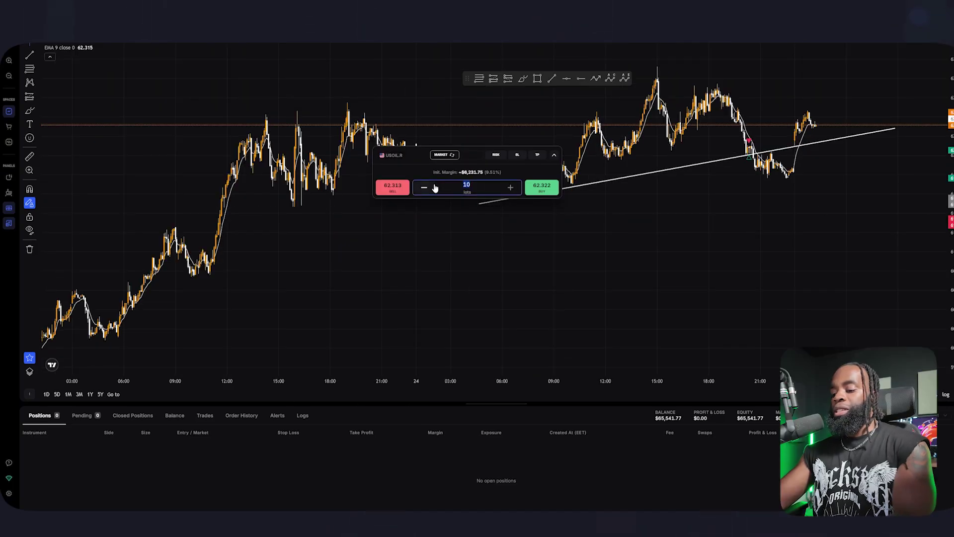
double_click(490, 189)
type("0.01")
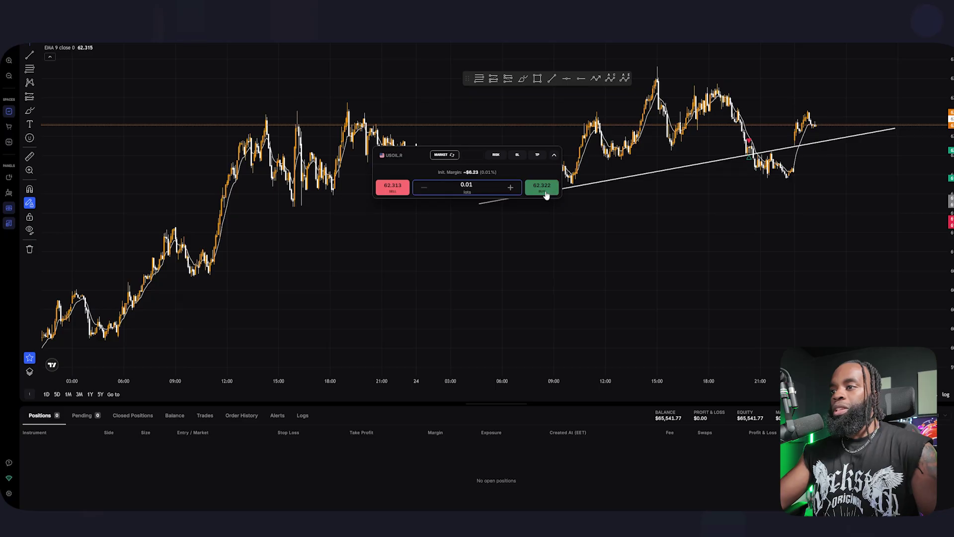
left_click(545, 194)
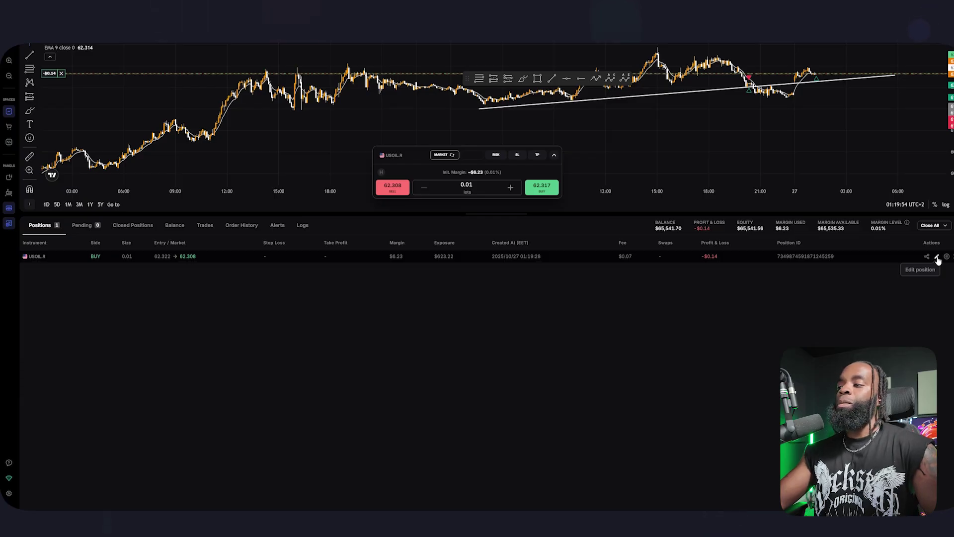
Enable stop loss and take profit on the USOIL.R buy, placing them at 61.930 and 62.929
left_click(937, 257)
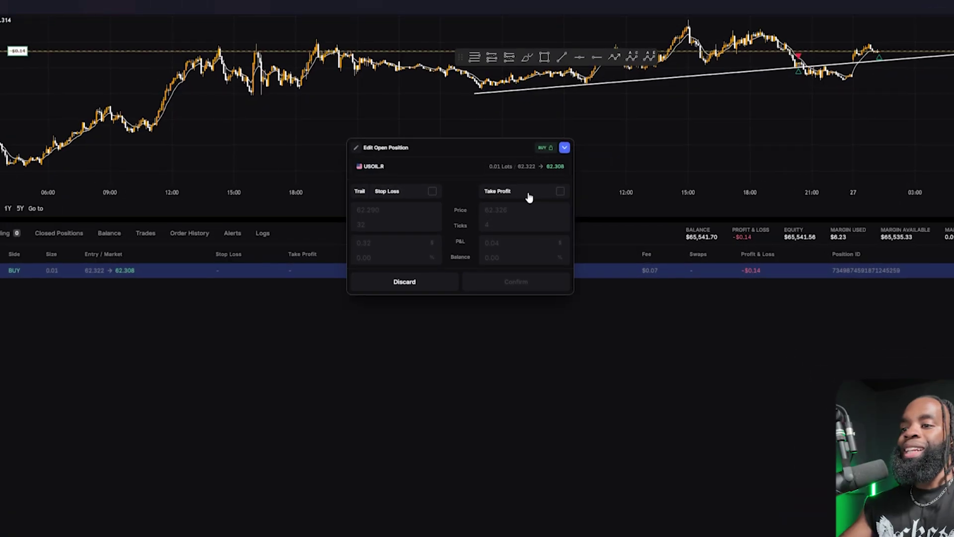
left_click(529, 198)
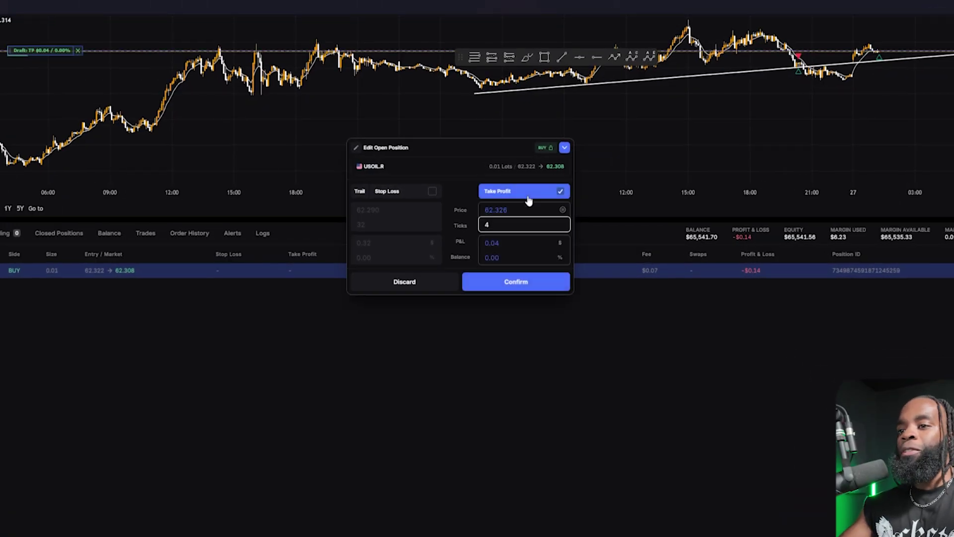
left_click(416, 193)
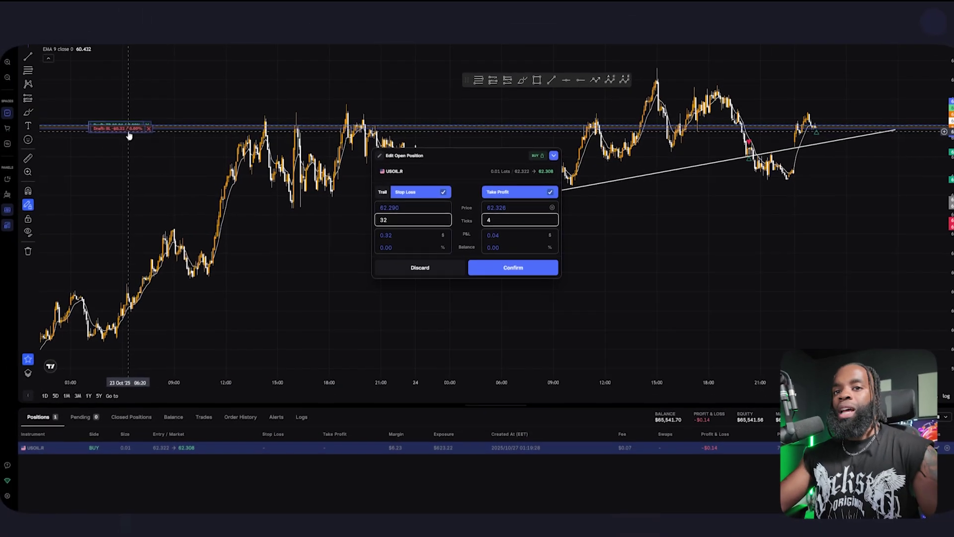
left_click_drag(129, 135, 139, 168)
left_click_drag(157, 130, 158, 70)
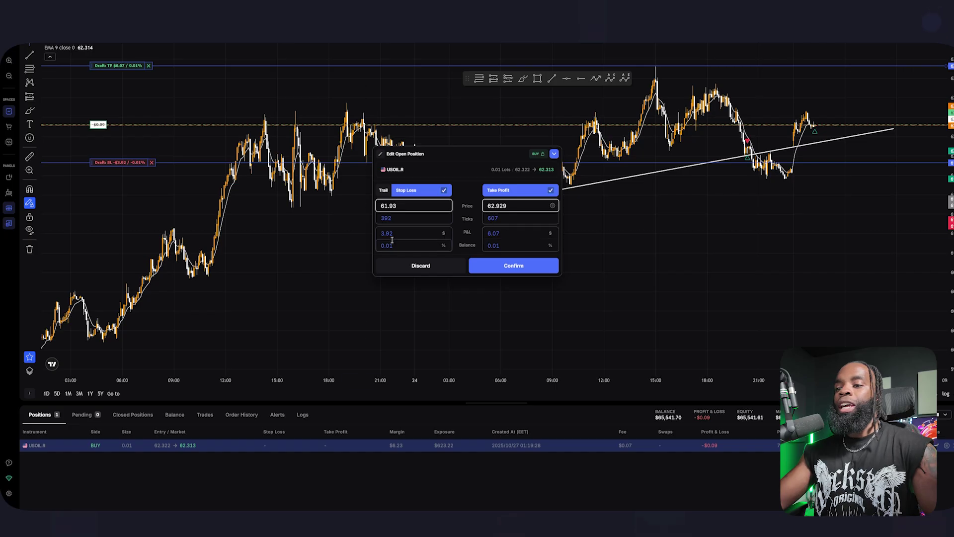
left_click(497, 271)
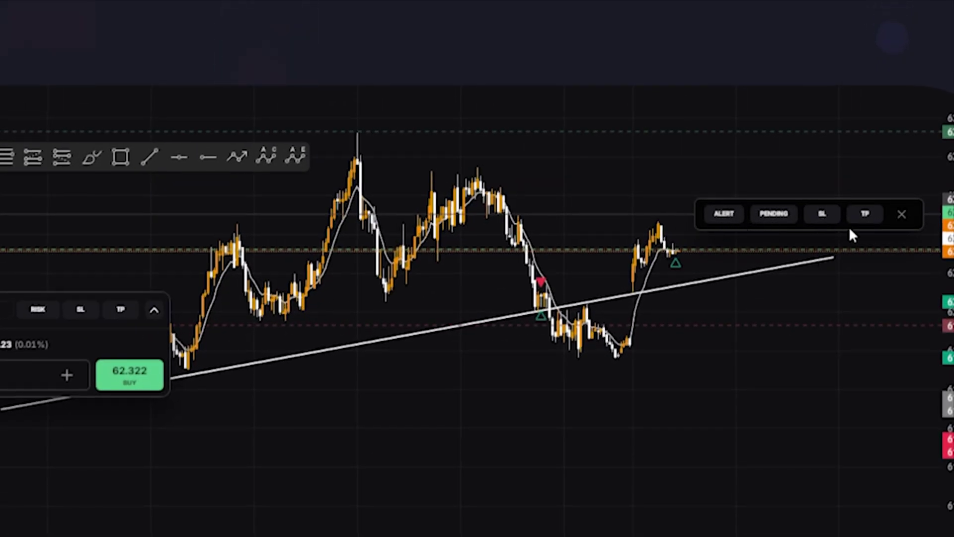
left_click(774, 214)
left_click_drag(857, 223, 864, 215)
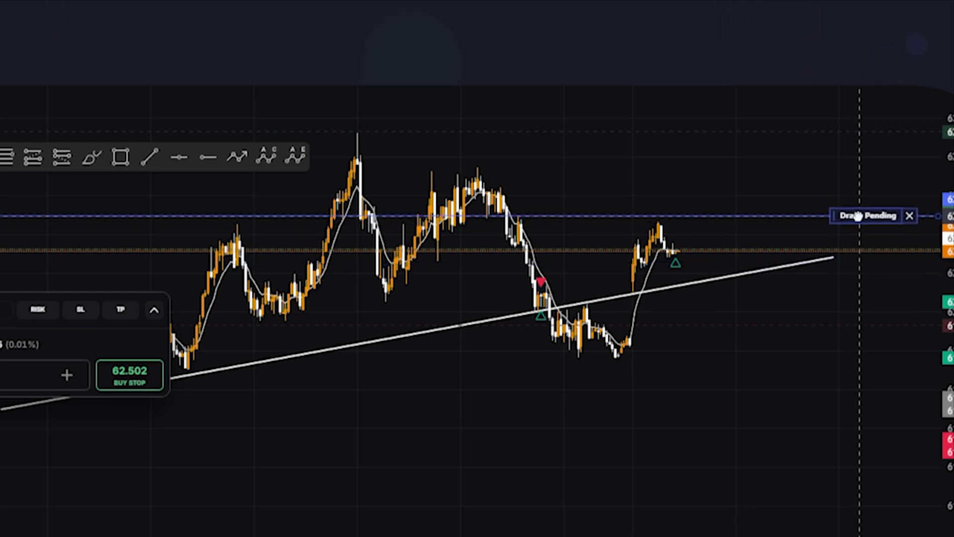
left_click(910, 217)
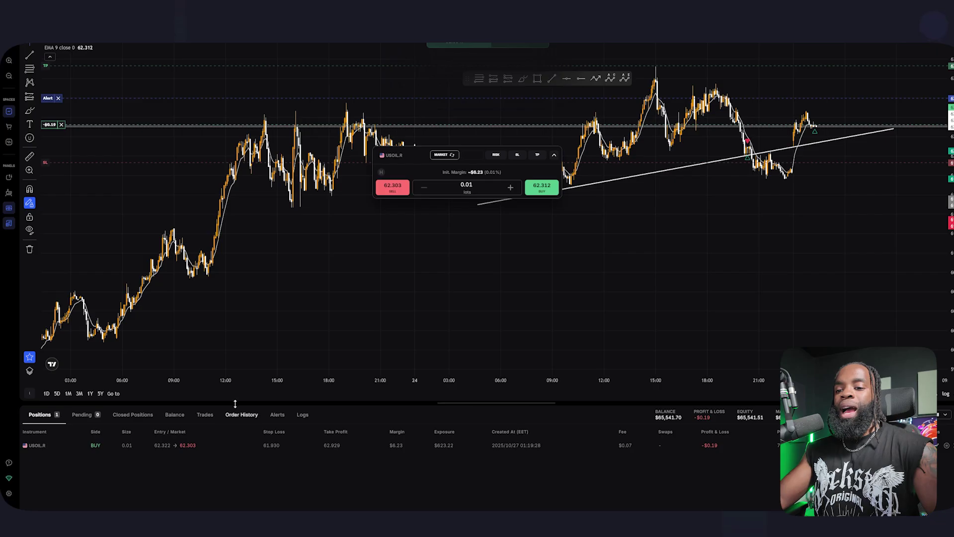
Remove the USOIL.R price alert at 62.584 from the Alerts tab
left_click(275, 415)
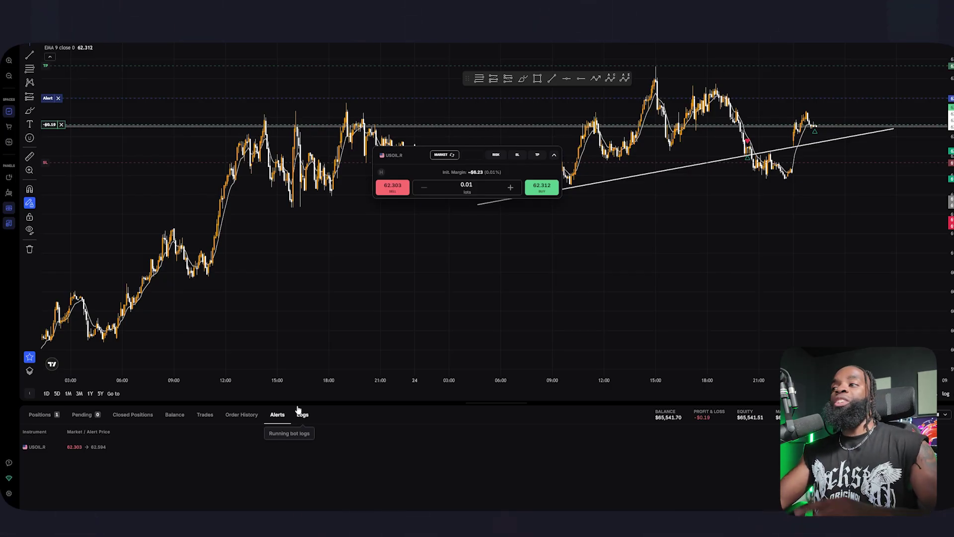
left_click(925, 447)
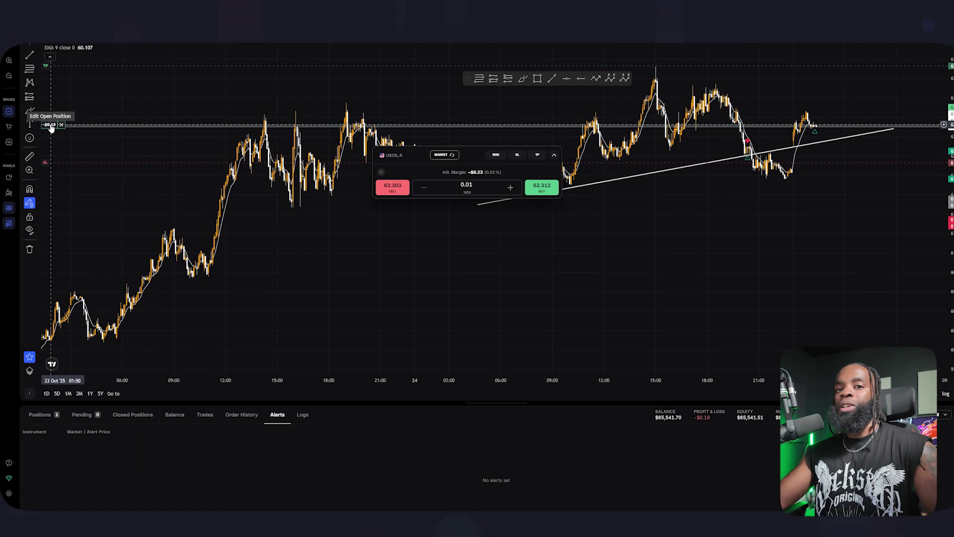
Move the USOIL.R take profit down to 62.728 and stop loss up to 61.962
left_click(34, 129)
left_click(40, 415)
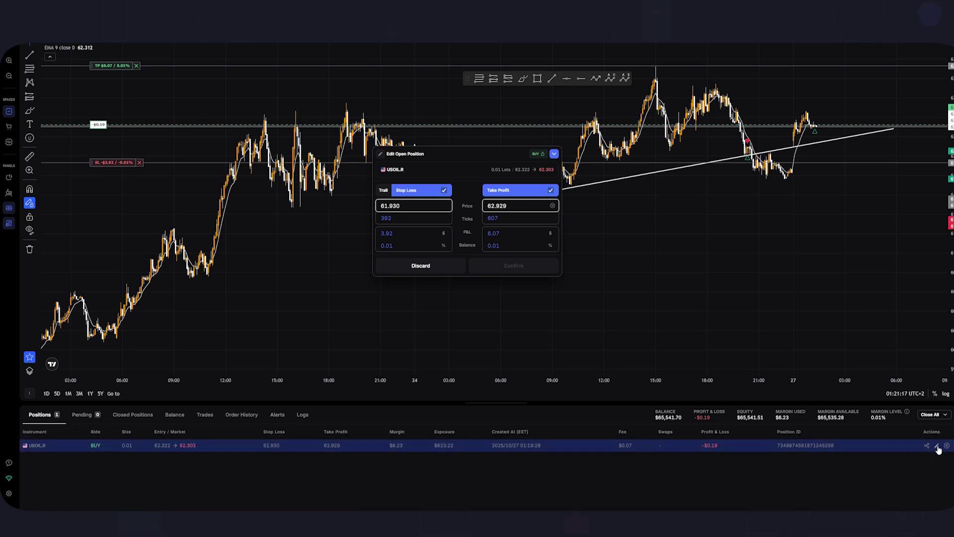
left_click_drag(123, 65, 130, 85)
left_click_drag(109, 165, 109, 164)
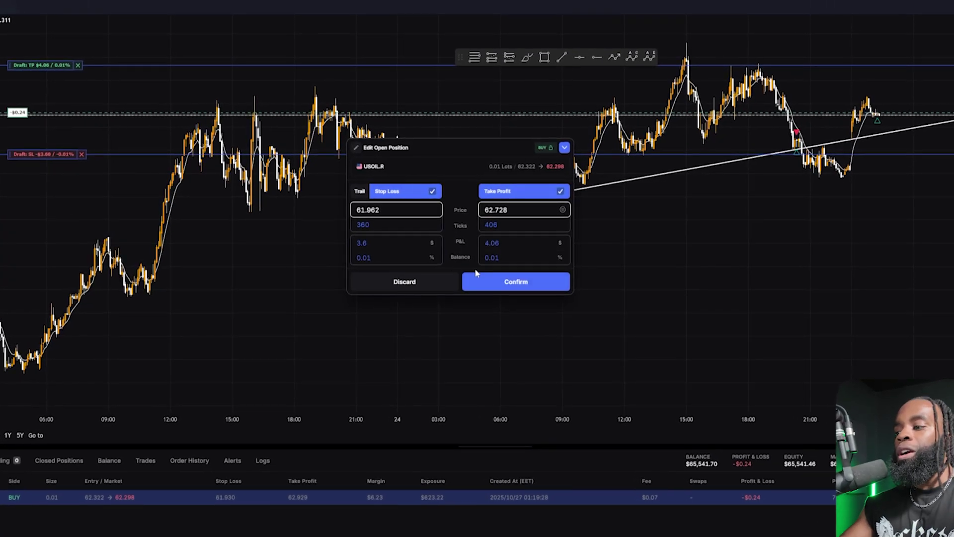
left_click(523, 282)
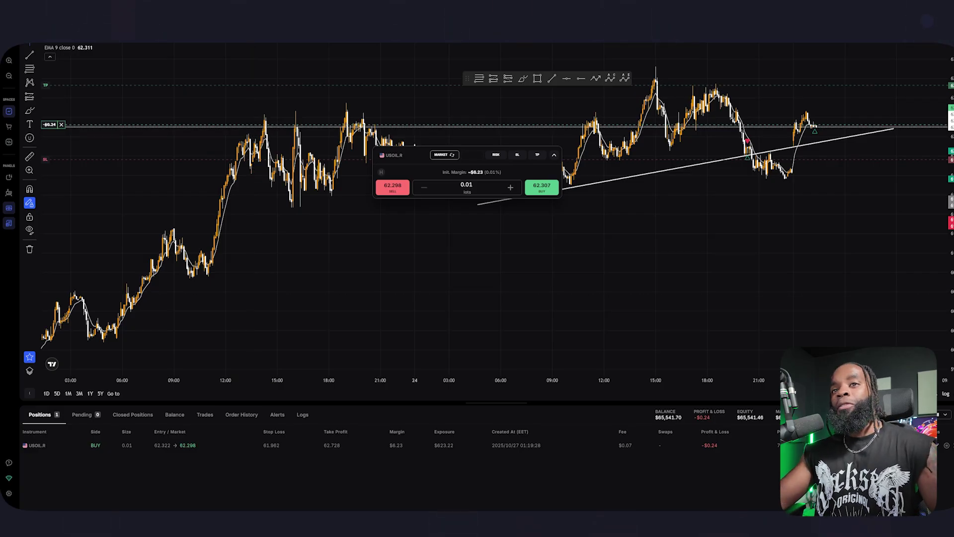
key("/")
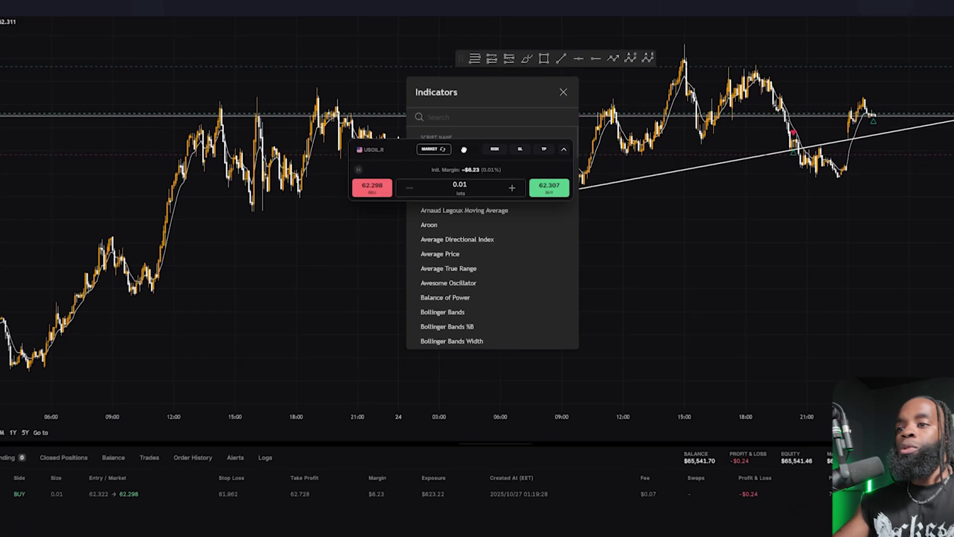
scroll(495, 180, "down", 20)
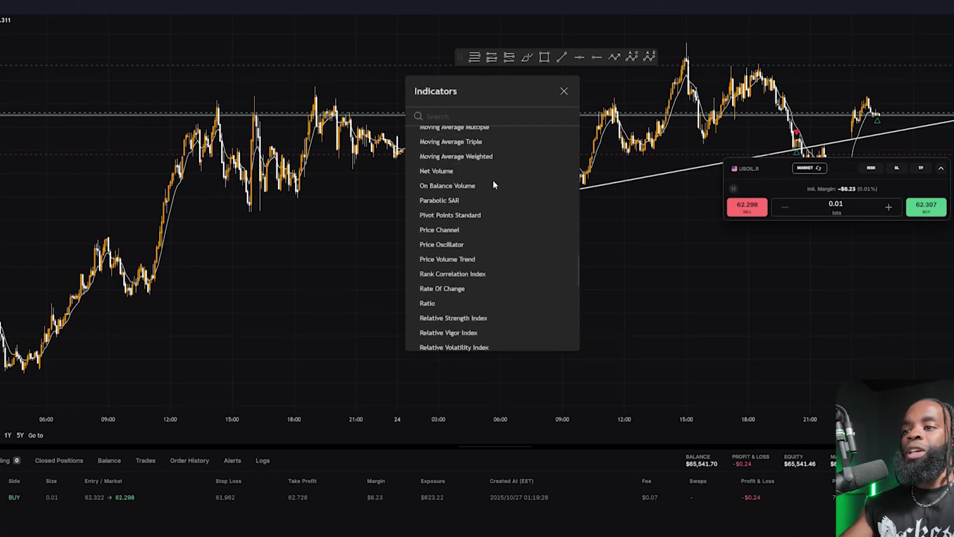
scroll(494, 159, "up", 20)
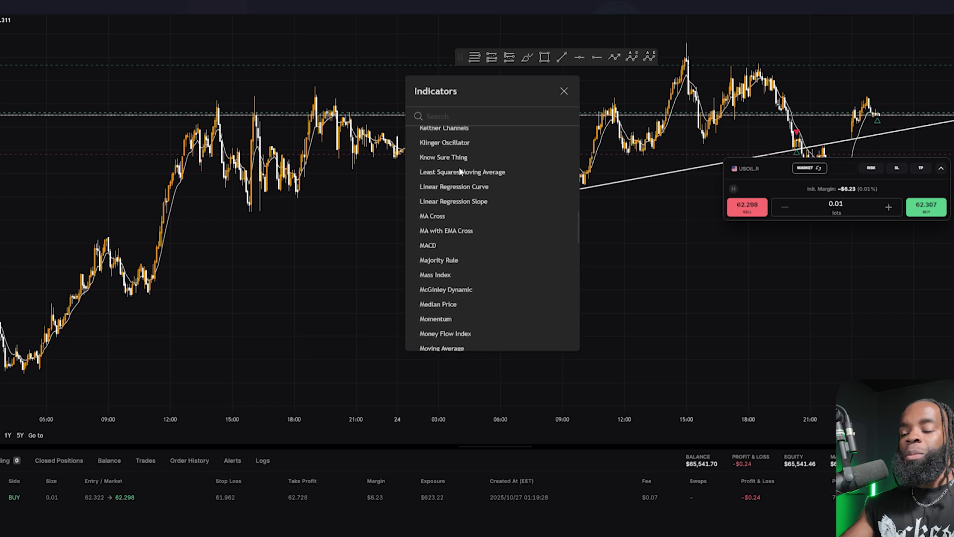
key("Escape")
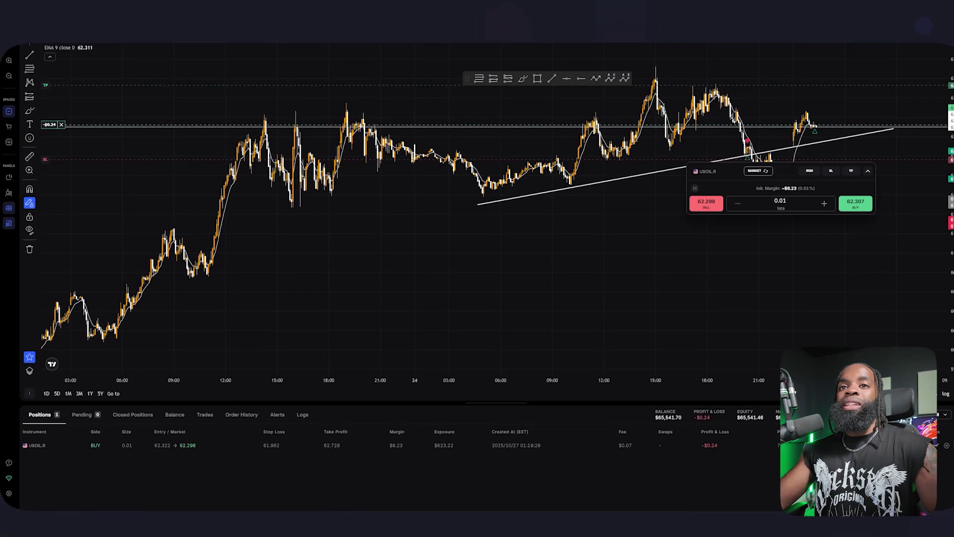
left_click(149, 42)
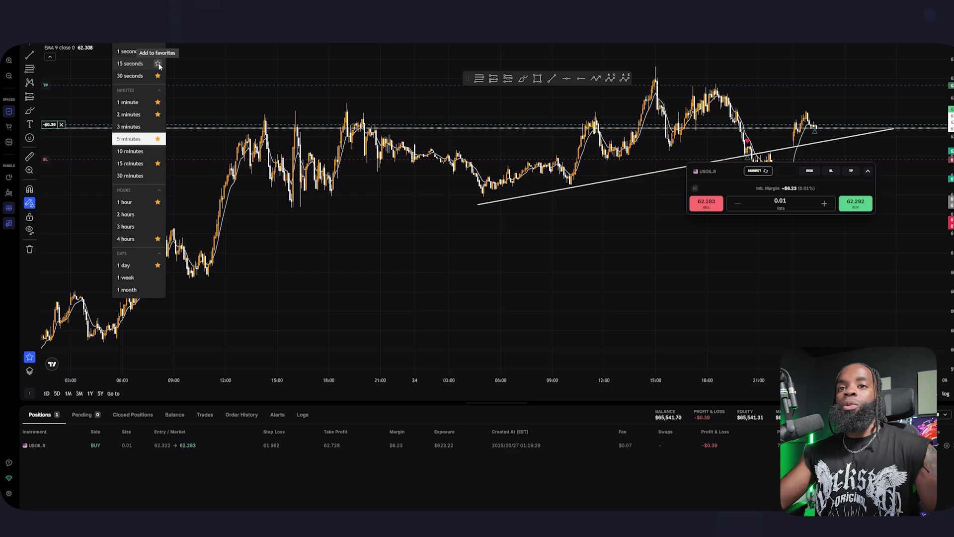
left_click(124, 102)
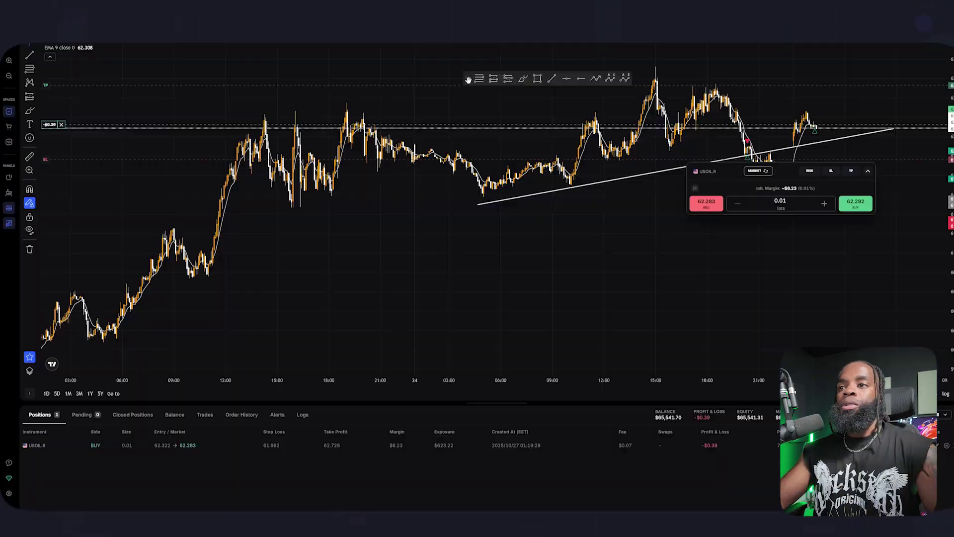
Move the floating drawing toolbar, then favorite and unfavorite Trend-Based Fib Extension in the Fib tools
mouse_move(470, 79)
left_mouse_down()
mouse_move(330, 92)
mouse_move(369, 109)
mouse_move(400, 106)
mouse_move(372, 102)
mouse_move(359, 304)
mouse_move(423, 65)
mouse_move(406, 64)
left_mouse_up()
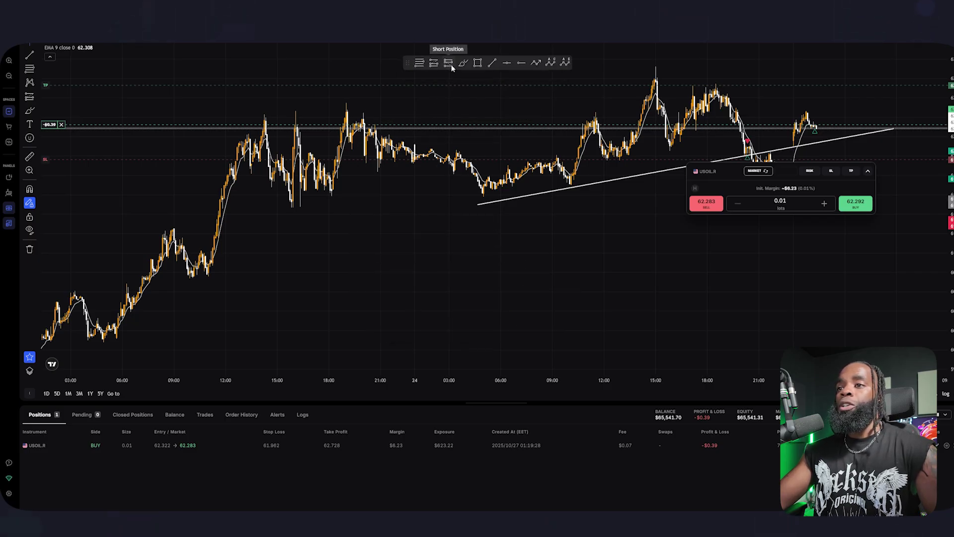
left_click(38, 69)
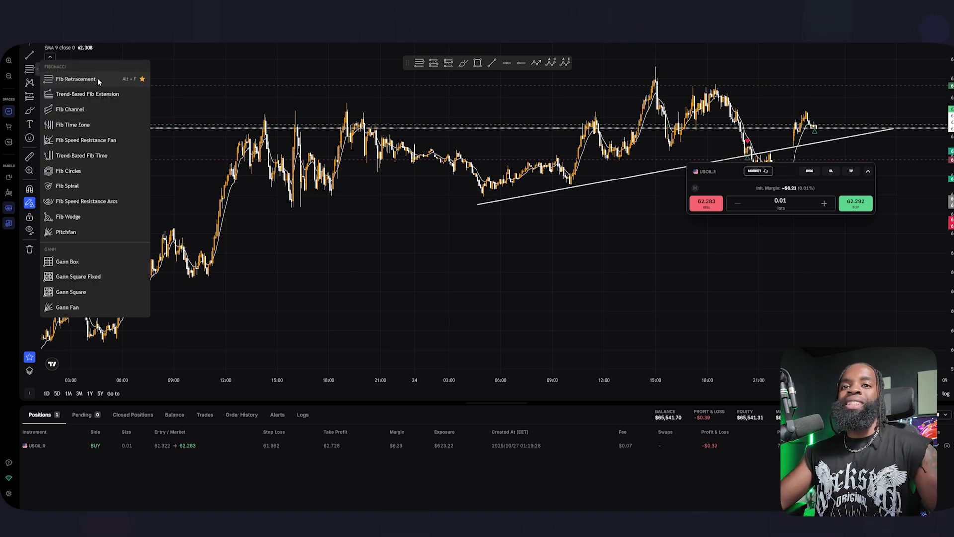
left_click(142, 95)
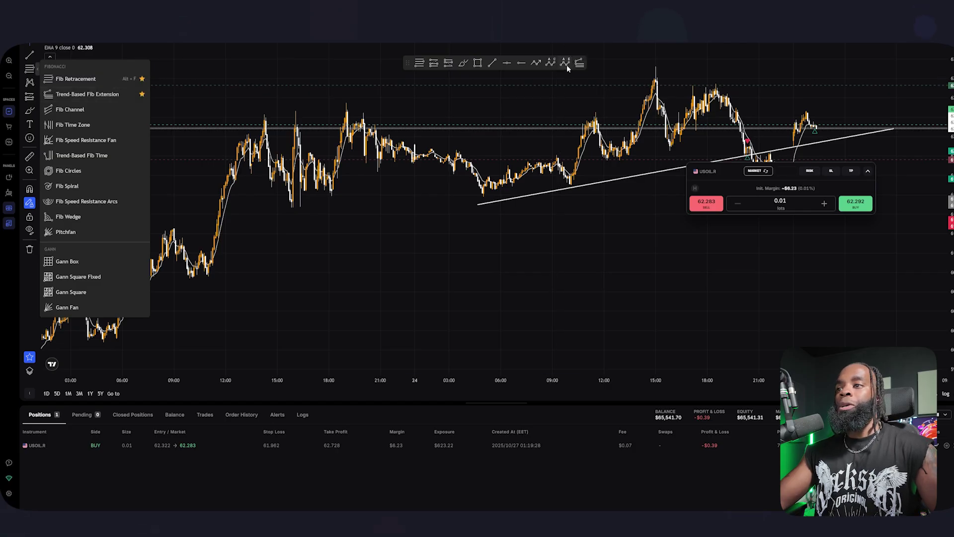
left_click(143, 95)
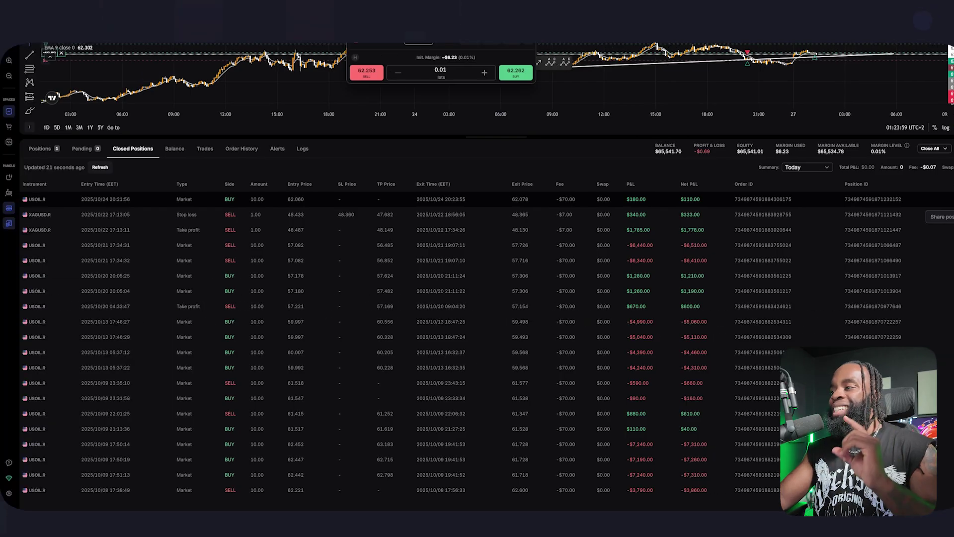
Preview the $180.00 USOIL.R share card with a description, cycling ROI, ticks and dollar profit, then dismiss it
left_click(949, 199)
type("Solo E TV")
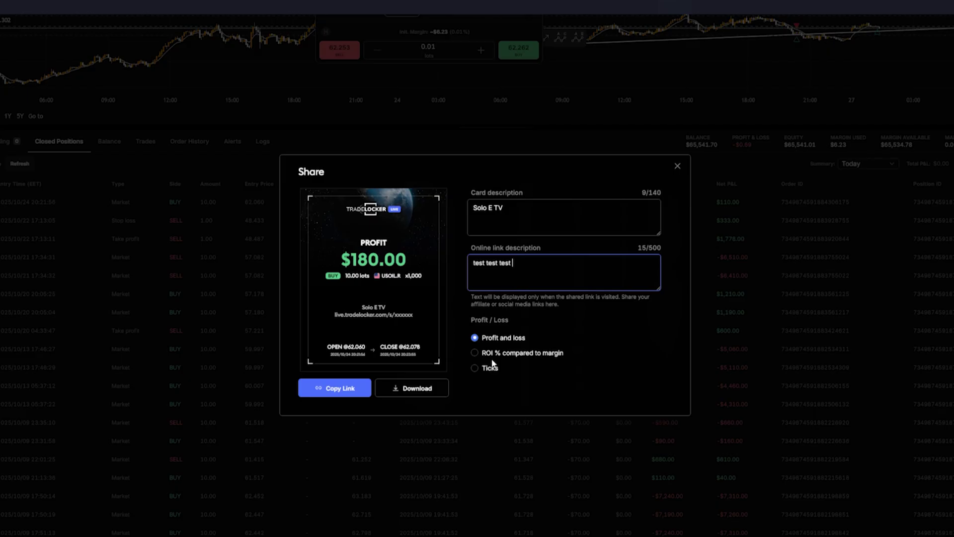
left_click(472, 352)
left_click(476, 368)
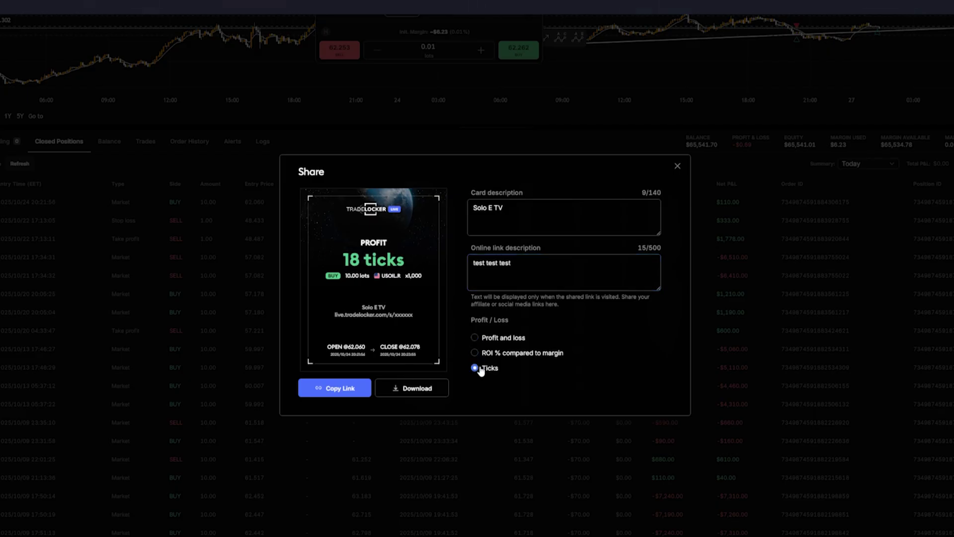
left_click(476, 338)
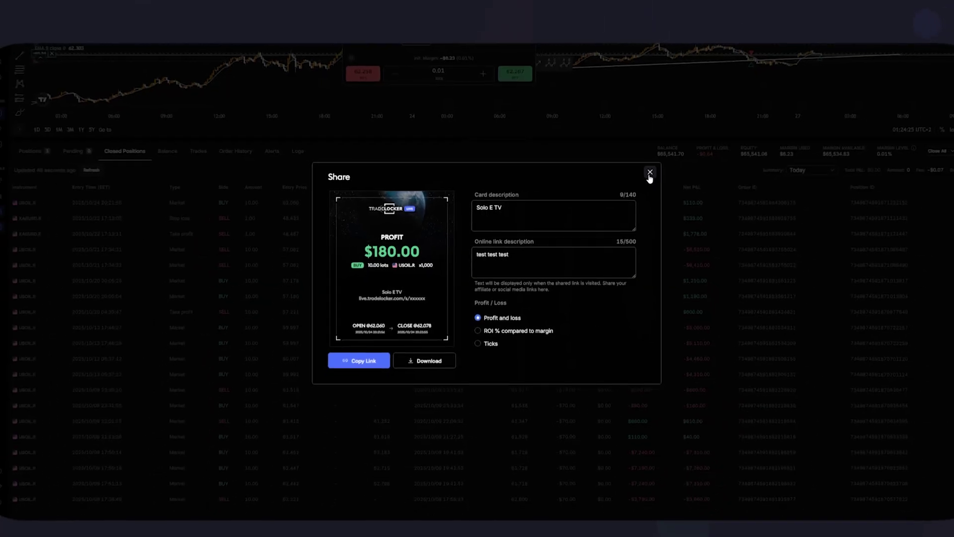
left_click(648, 172)
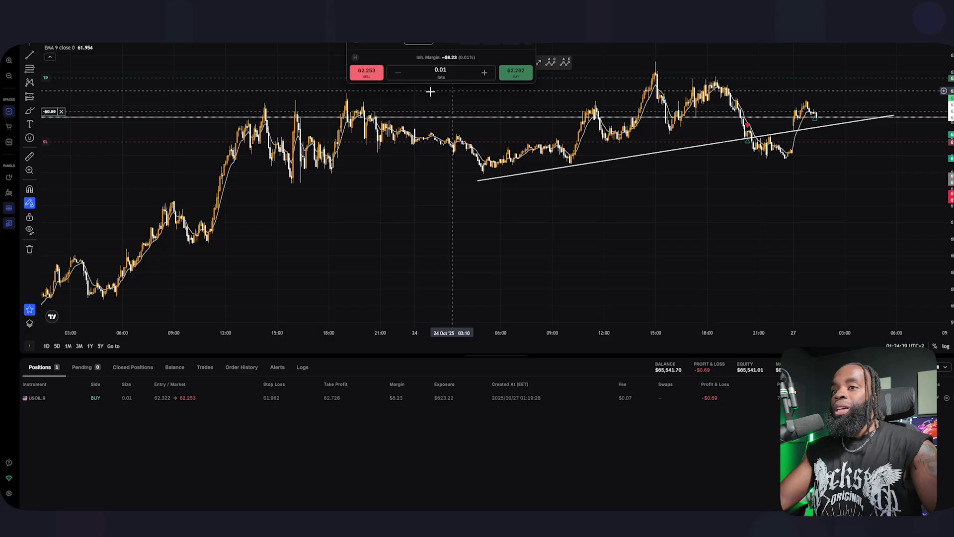
Sell 0.01 lot of USOIL.R, then use Close All to close all positions
left_click(369, 72)
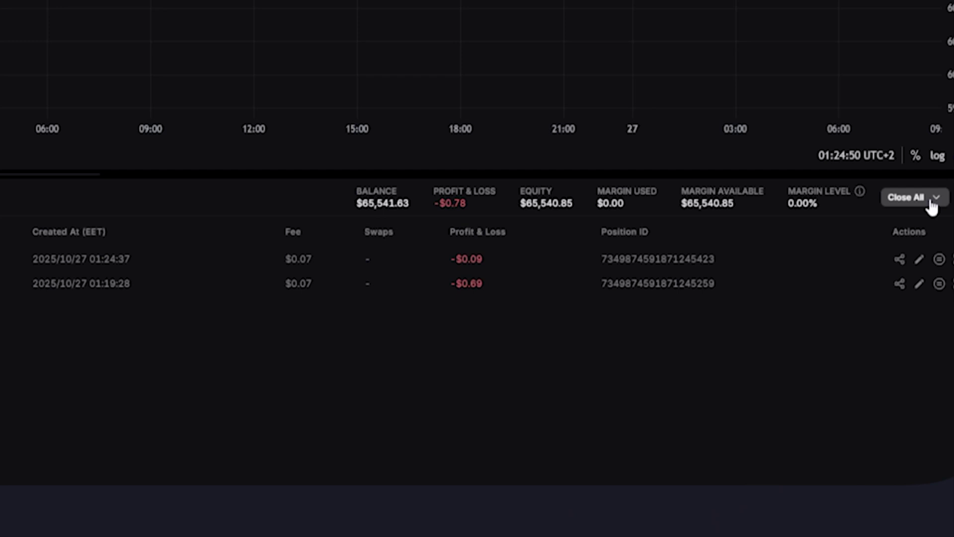
left_click(932, 208)
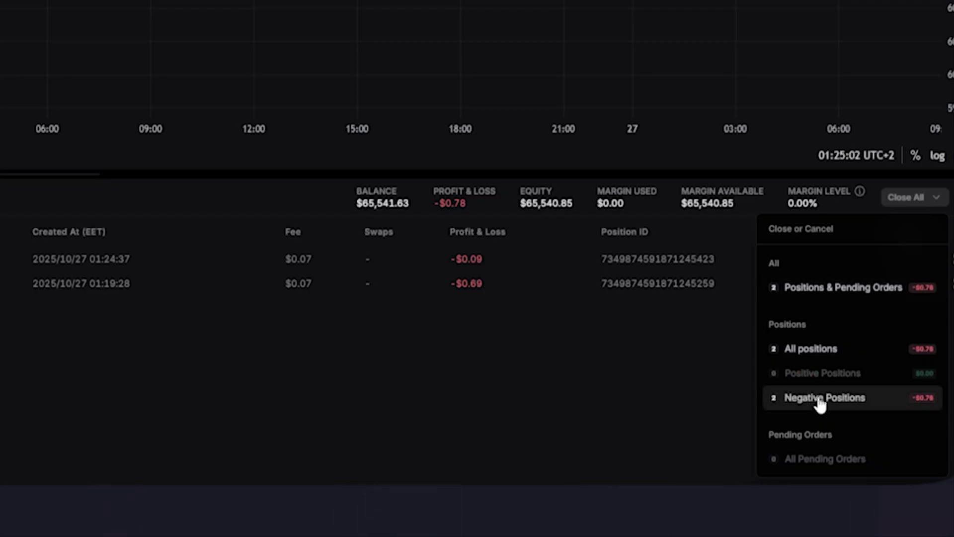
left_click(815, 348)
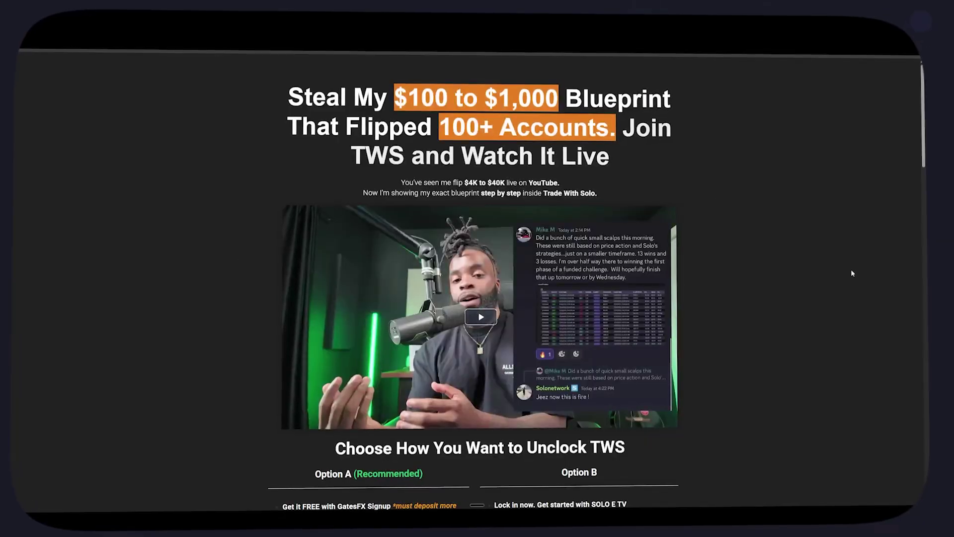
scroll(845, 269, "down", 5)
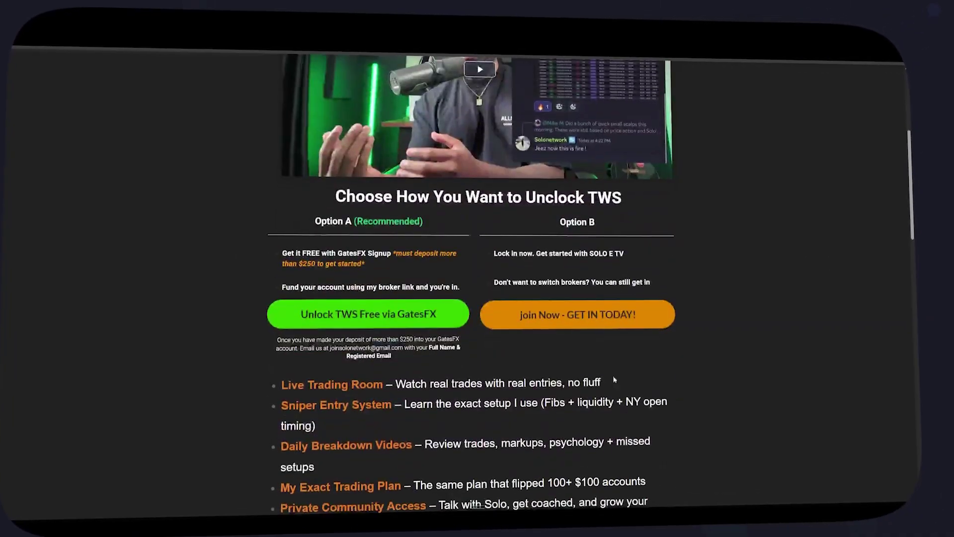
scroll(776, 334, "down", 15)
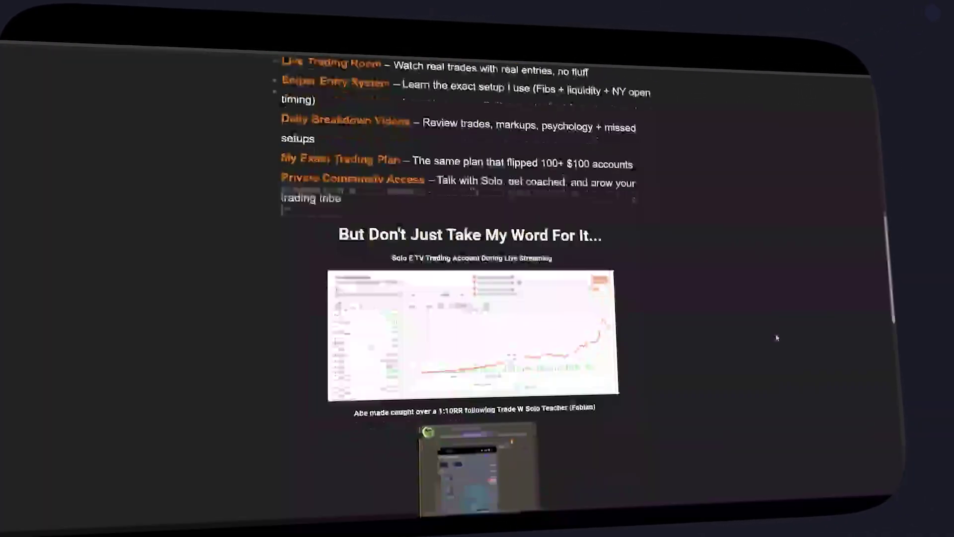
scroll(771, 336, "down", 5)
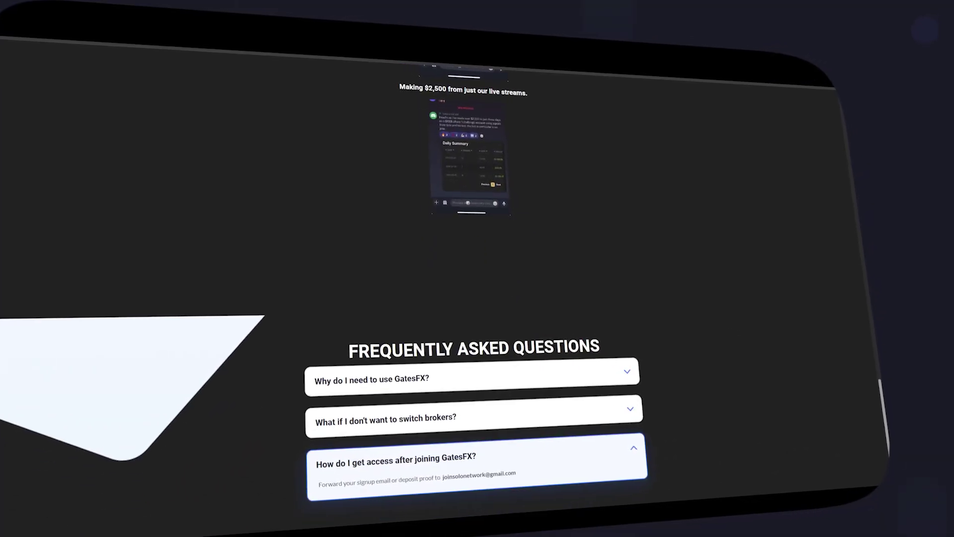